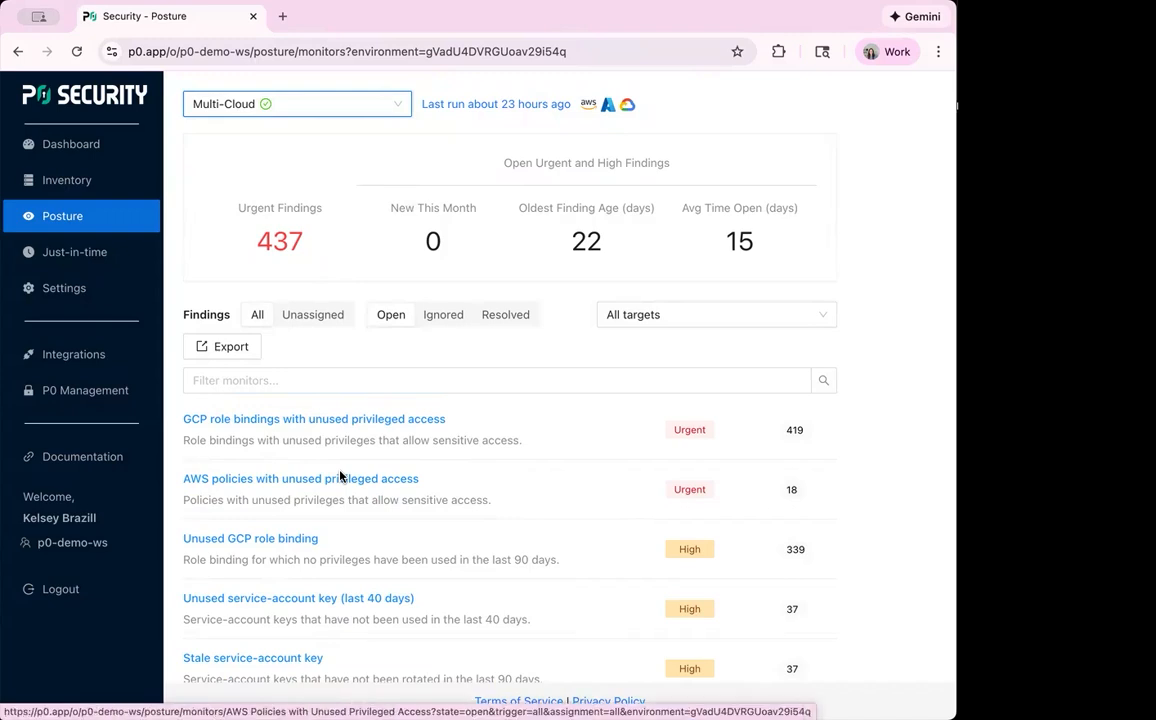
# Step: Switch the posture environment to GCP and open the Unused GCP role binding monitor
pyautogui.click(396, 101)
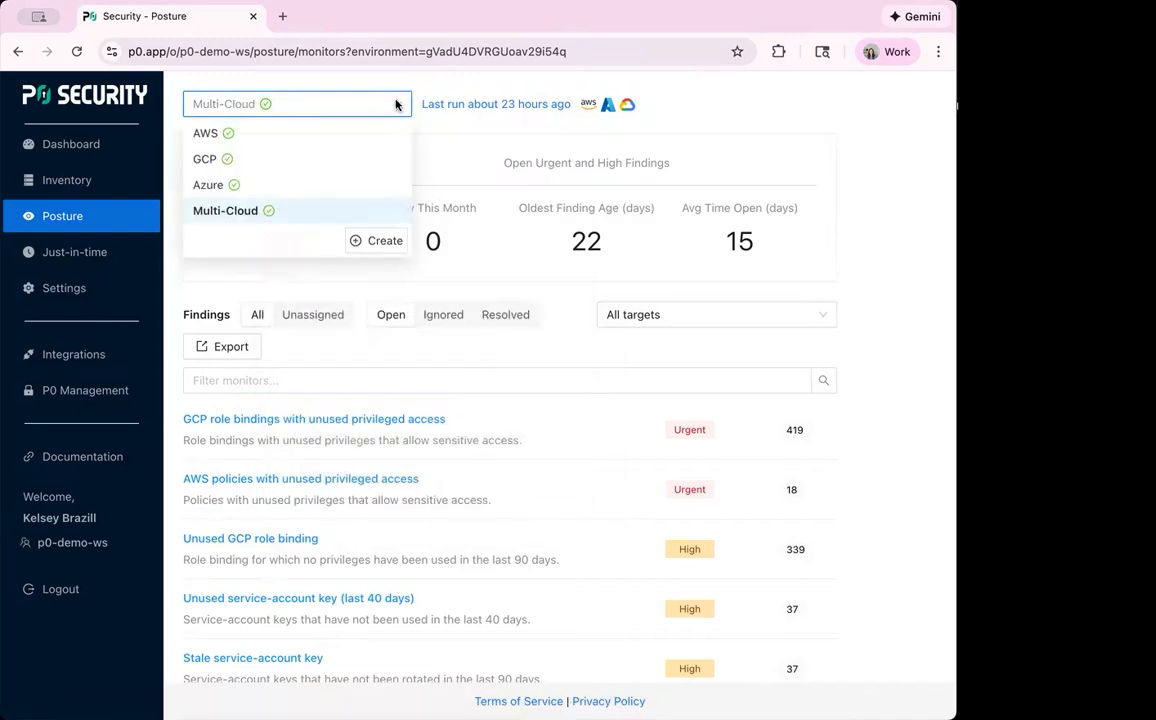
pyautogui.click(308, 158)
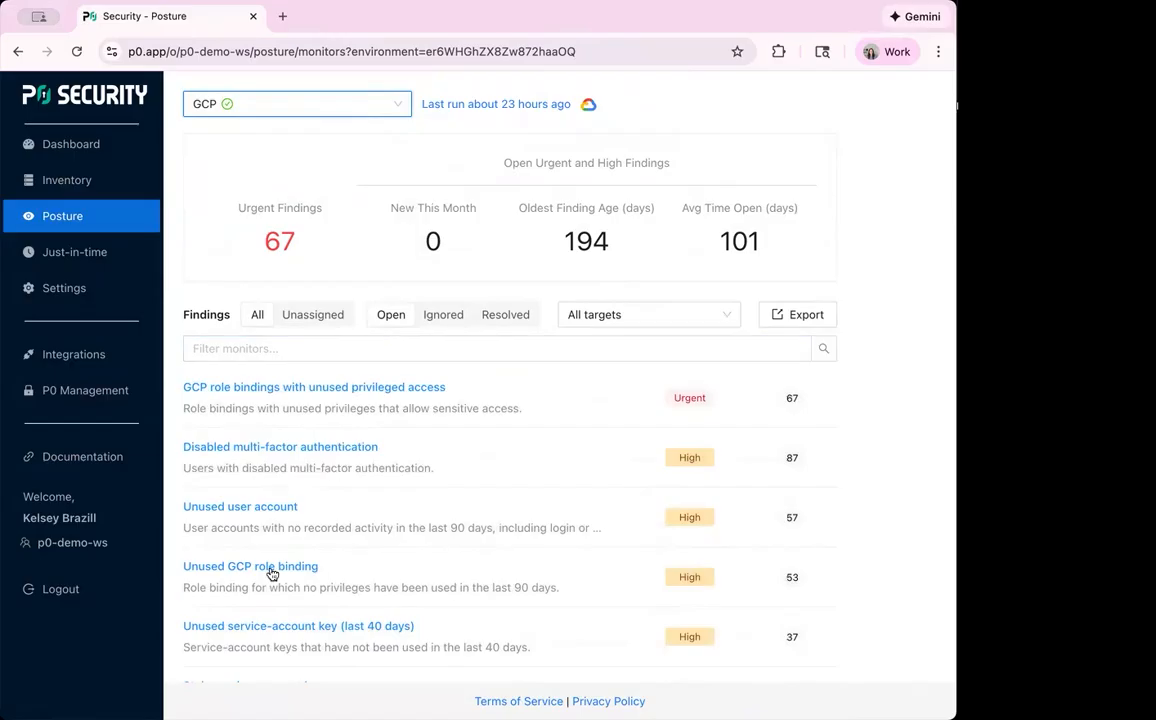
pyautogui.click(266, 574)
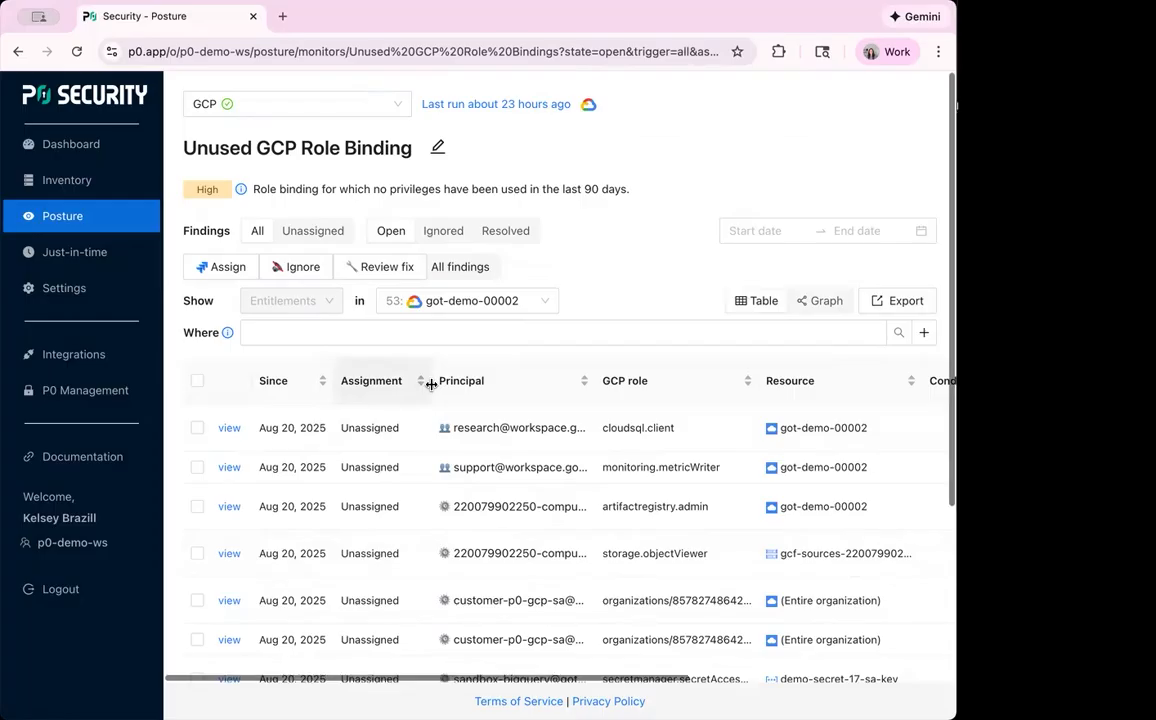
# Step: Filter the unused role binding findings by the term "user"
pyautogui.click(439, 333)
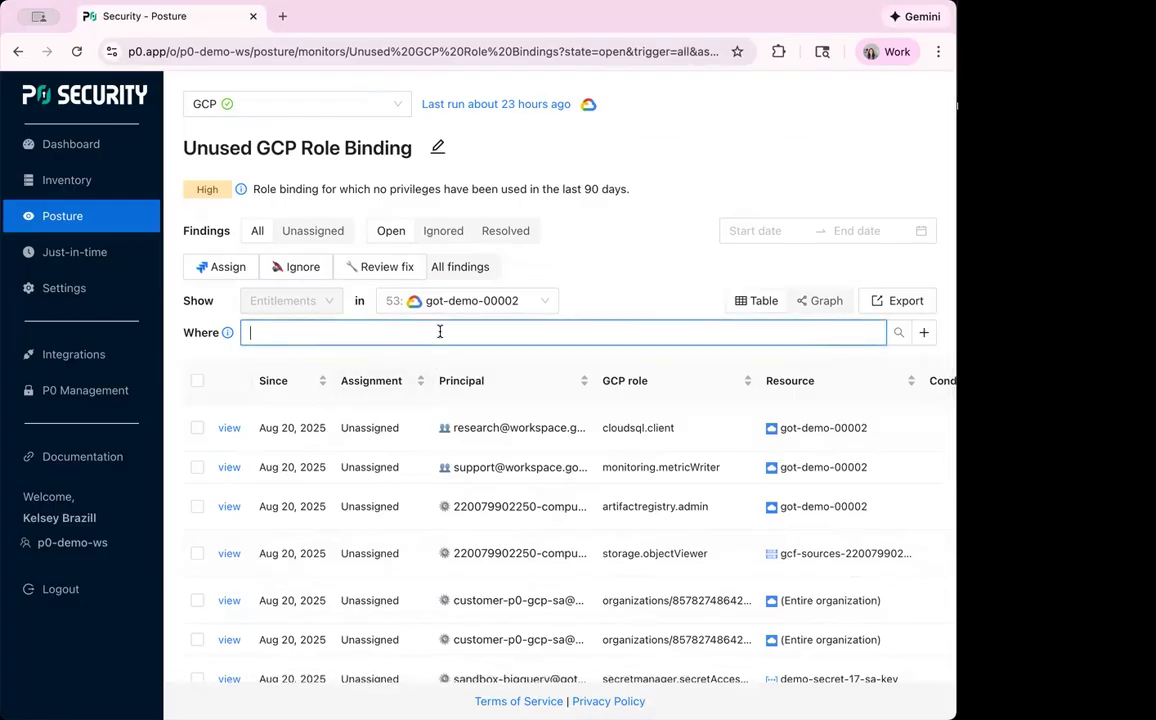
pyautogui.write('user')
pyautogui.press('Return')
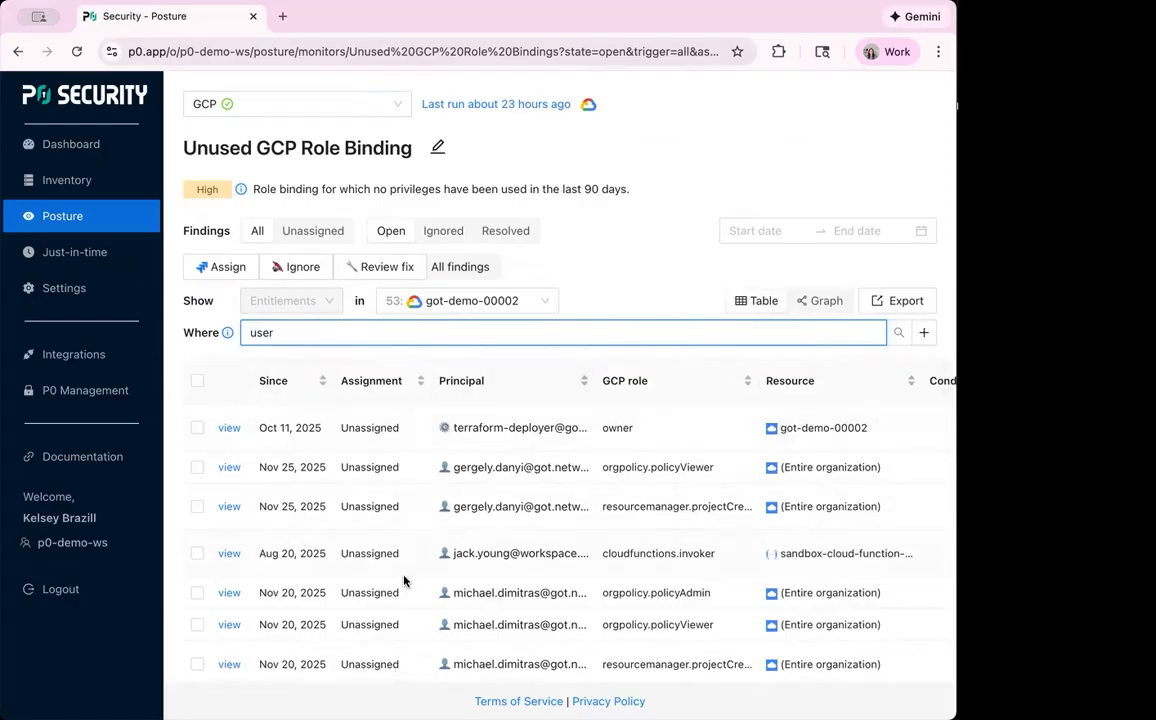
# Step: View the storage.objectAdmin finding on the got-demo-00002 sandbox bucket and expand the unused privileges in its attack path
pyautogui.scroll(-2, 345, 621)
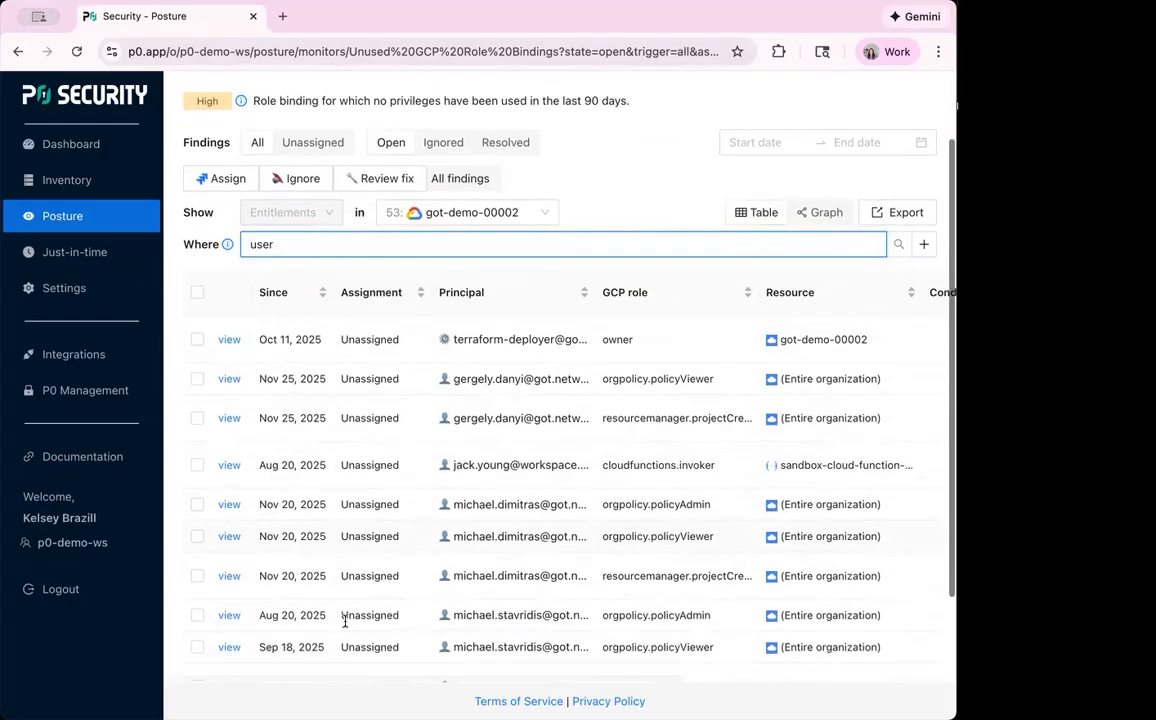
pyautogui.scroll(-2, 345, 621)
pyautogui.hscroll(3, 408, 611)
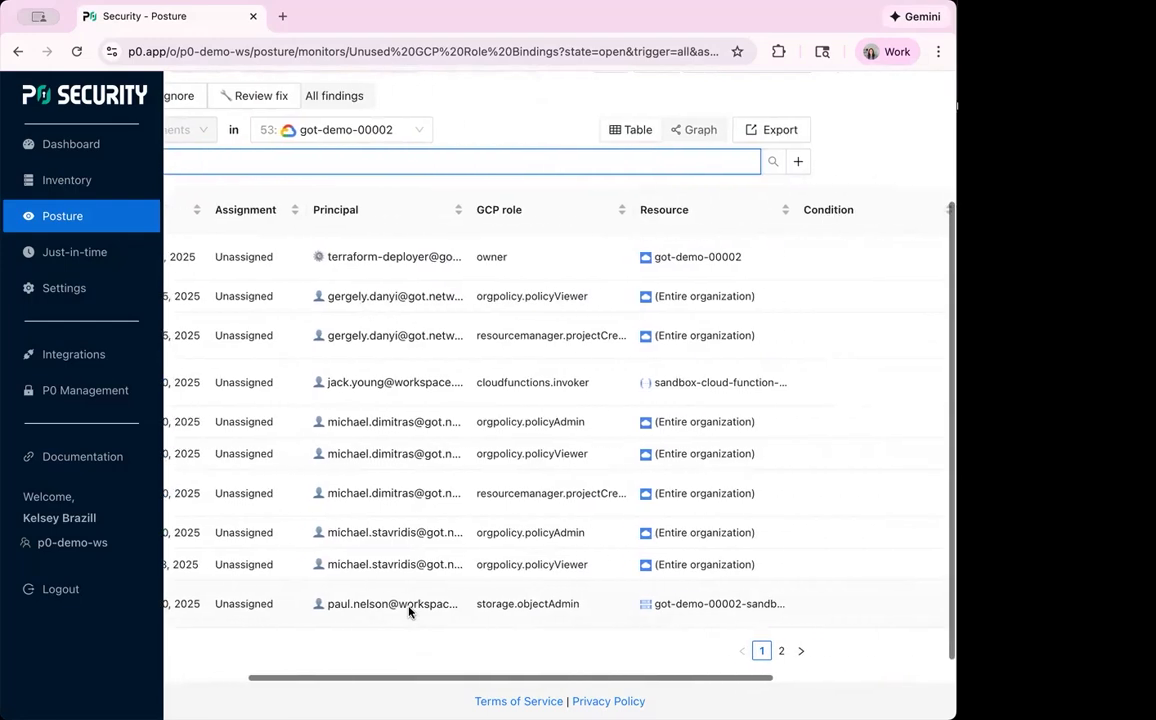
pyautogui.hscroll(6, 408, 611)
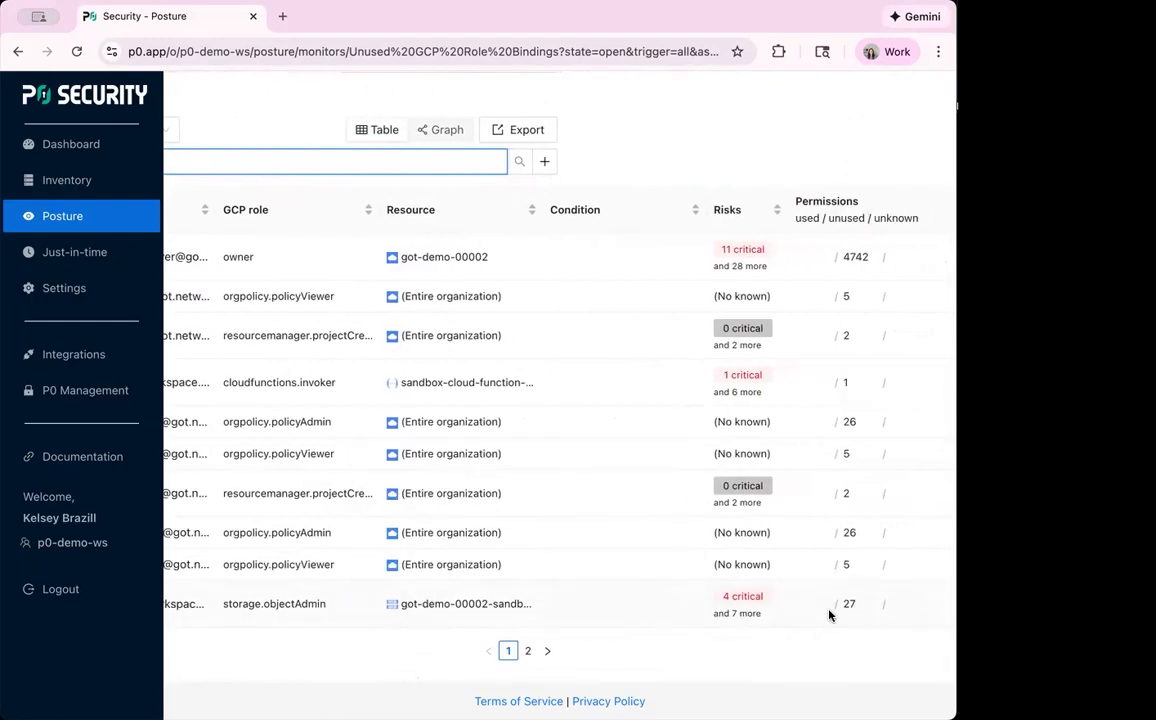
pyautogui.moveTo(851, 606)
pyautogui.hscroll(-8, 511, 596)
pyautogui.click(227, 604)
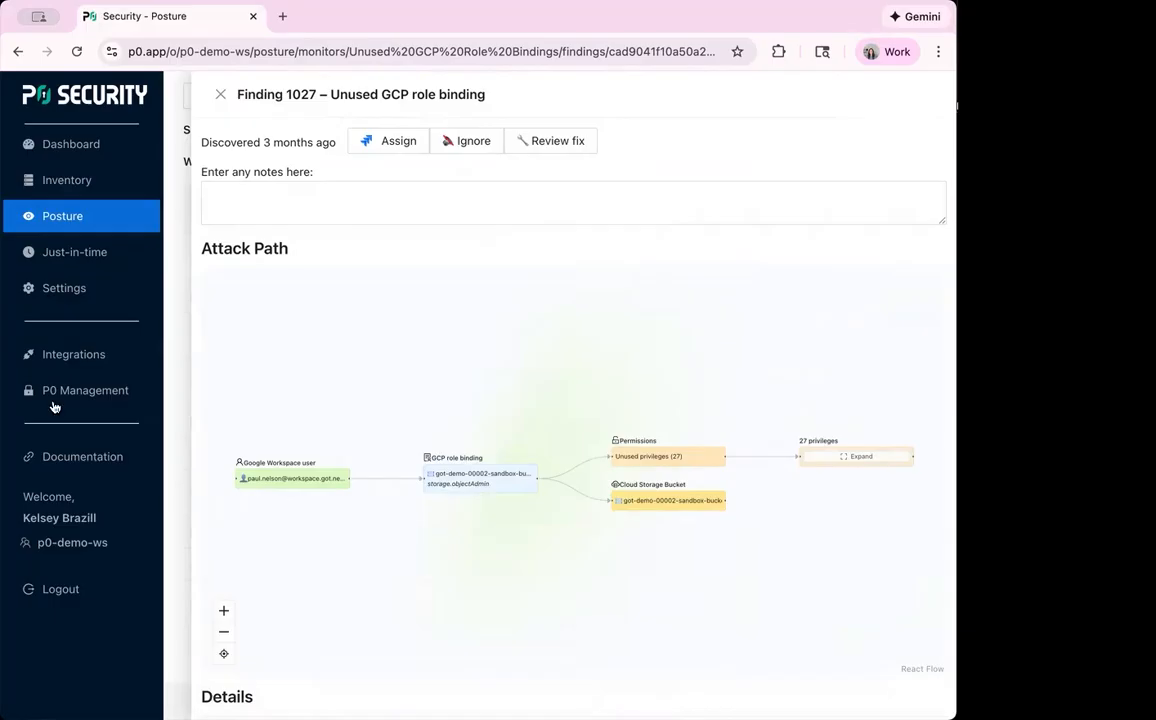
pyautogui.click(836, 458)
pyautogui.moveTo(792, 403); pyautogui.dragTo(323, 325)
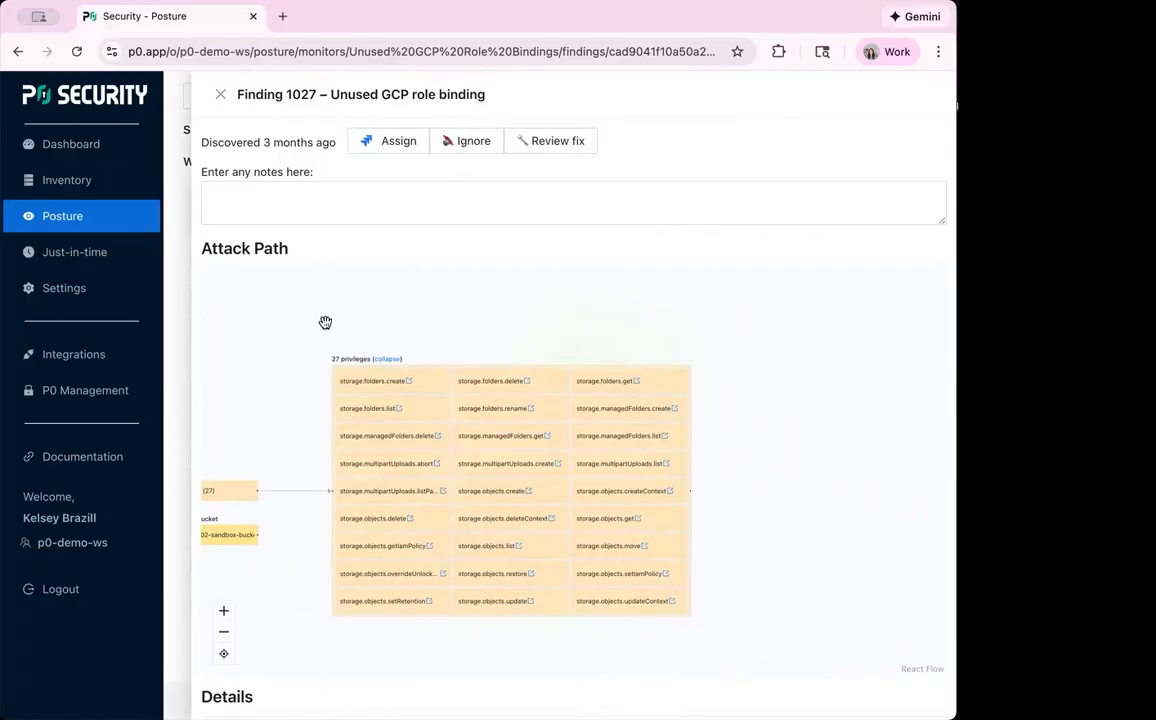
# Step: Review the finding's details and the risks of its unused privileges, and close the finding
pyautogui.scroll(-3, 320, 662)
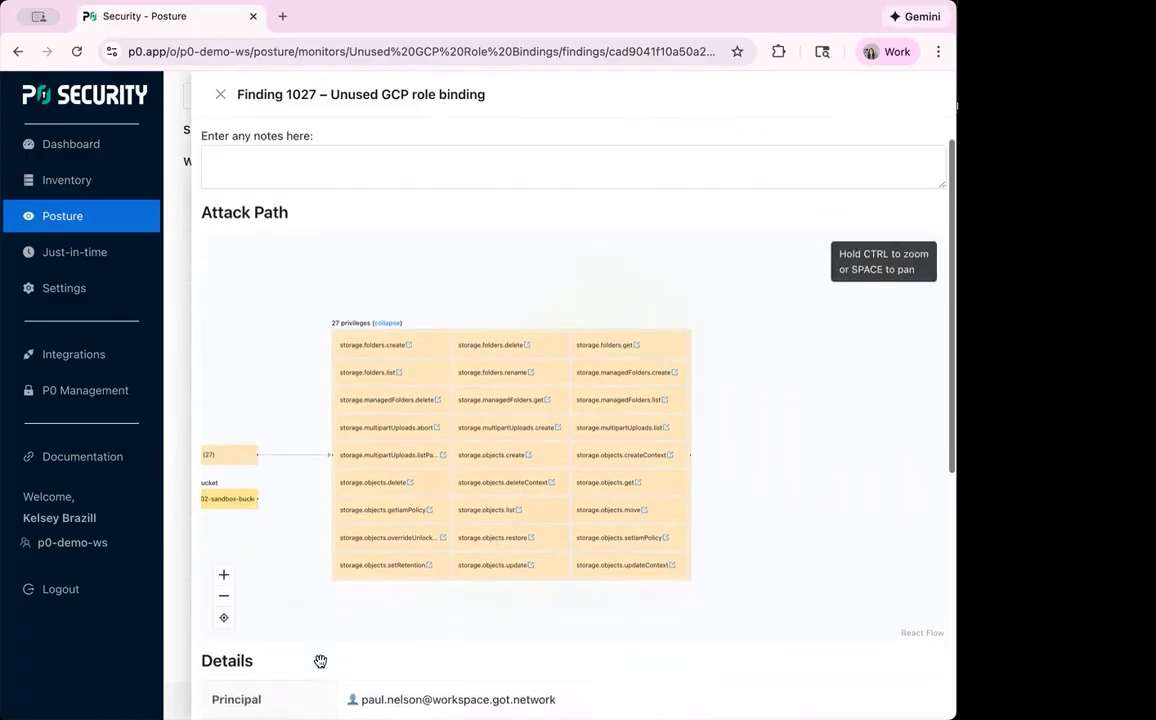
pyautogui.scroll(-3, 320, 662)
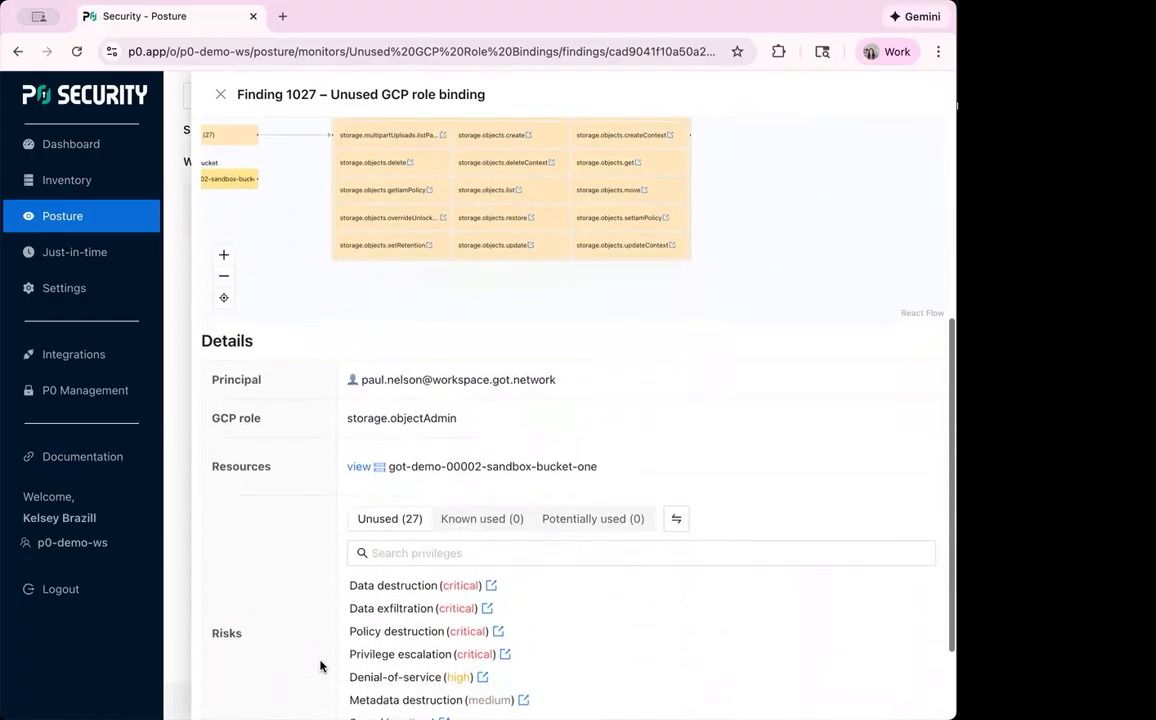
pyautogui.scroll(-2, 320, 665)
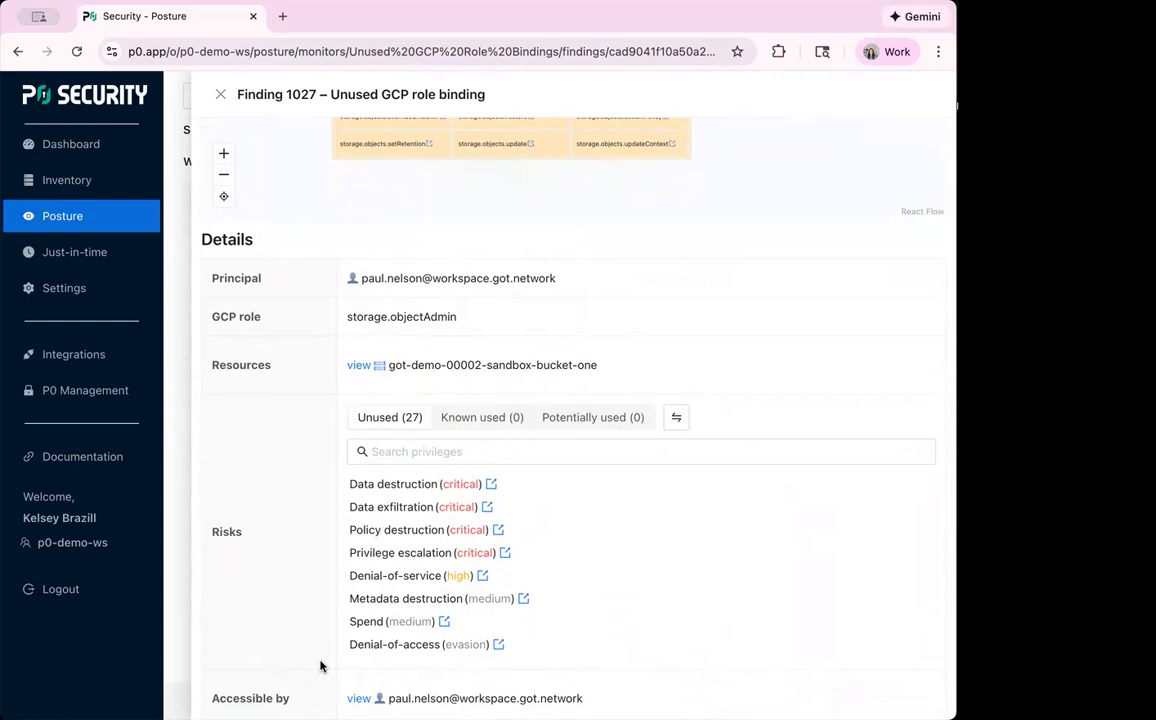
pyautogui.scroll(5, 315, 580)
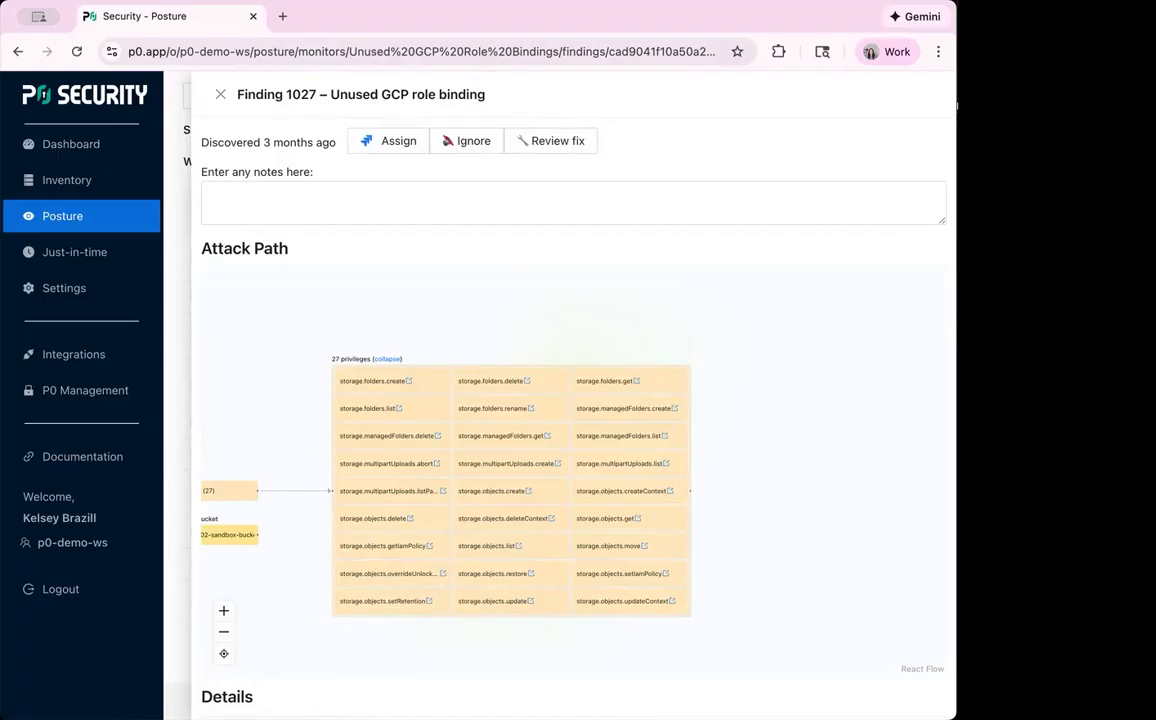
pyautogui.click(218, 95)
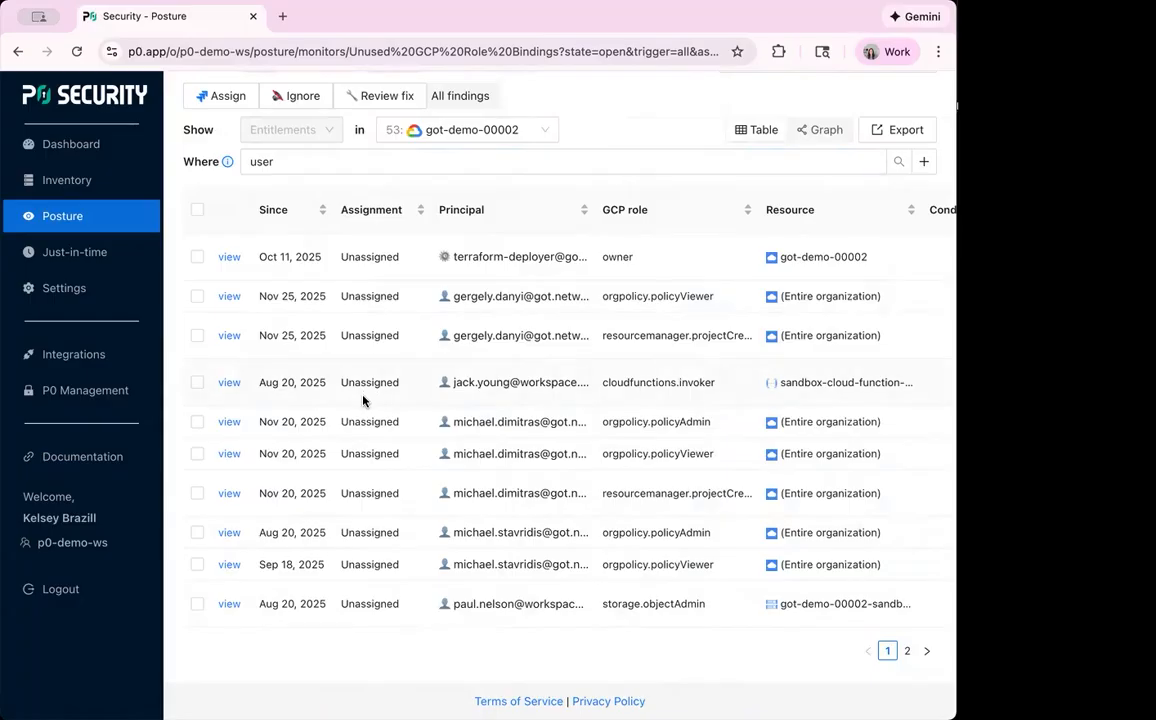
# Step: Select the storage.objectAdmin finding and review the remediation commands offered as its fix
pyautogui.click(197, 605)
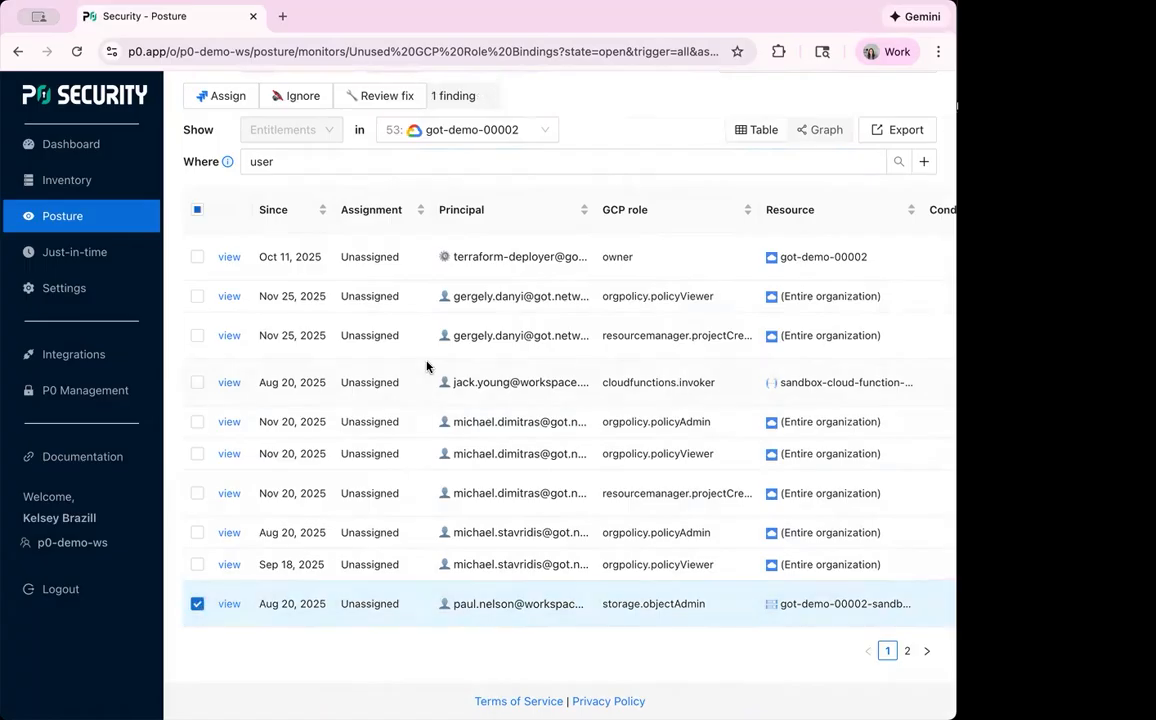
pyautogui.click(377, 96)
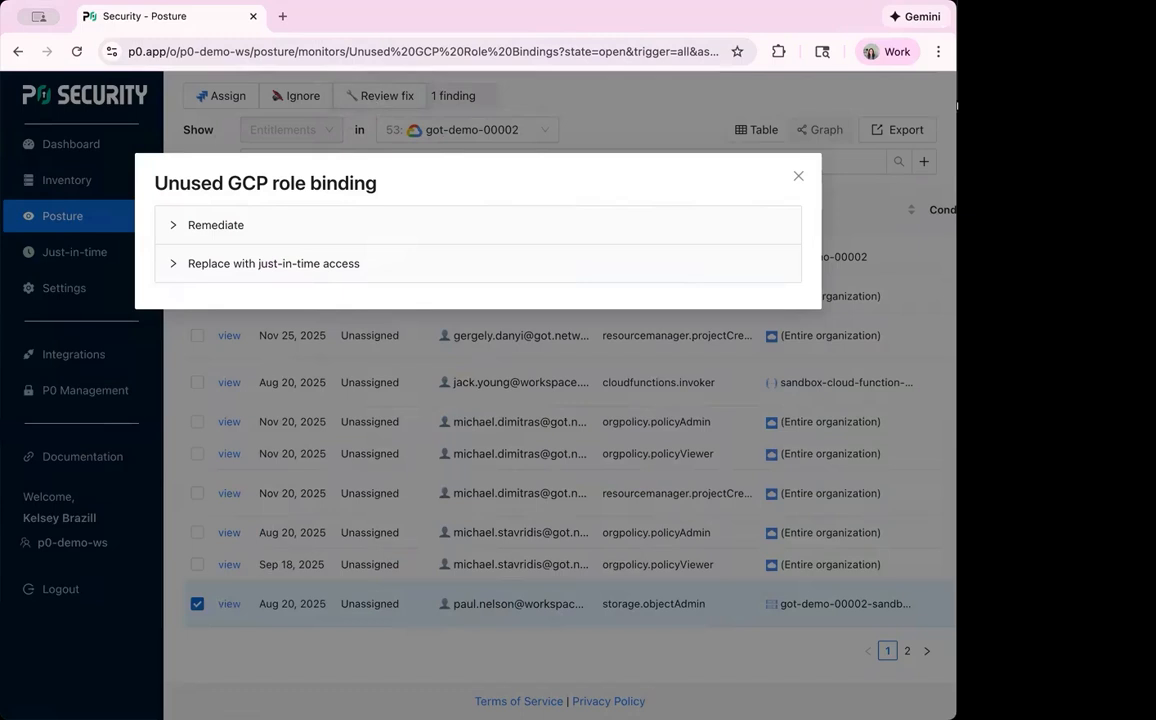
pyautogui.click(197, 236)
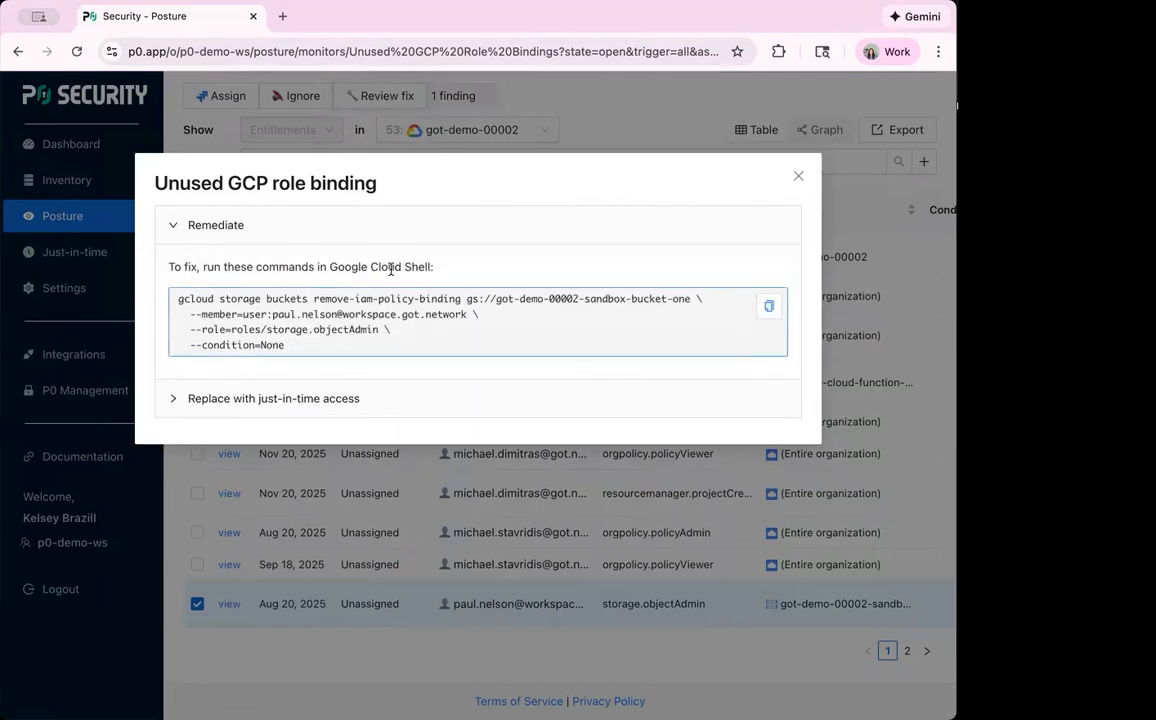
pyautogui.click(174, 227)
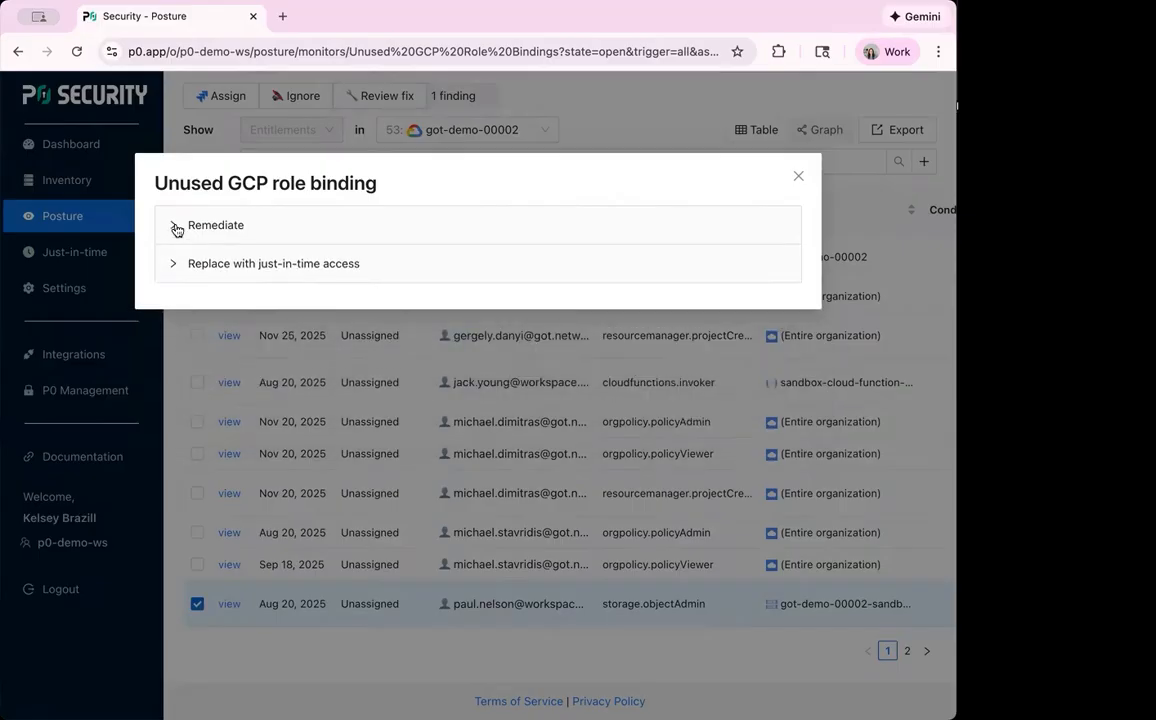
# Step: Open the just-in-time access replacement in JIT routing and show the new rule's resource settings
pyautogui.click(207, 276)
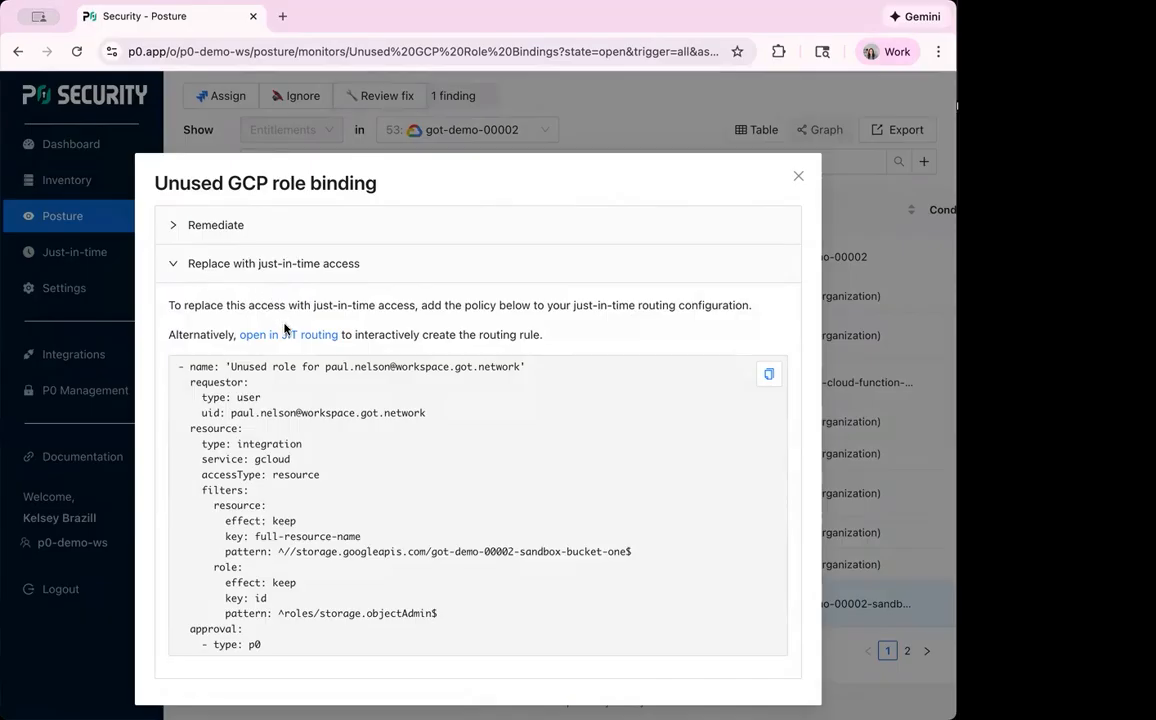
pyautogui.click(263, 336)
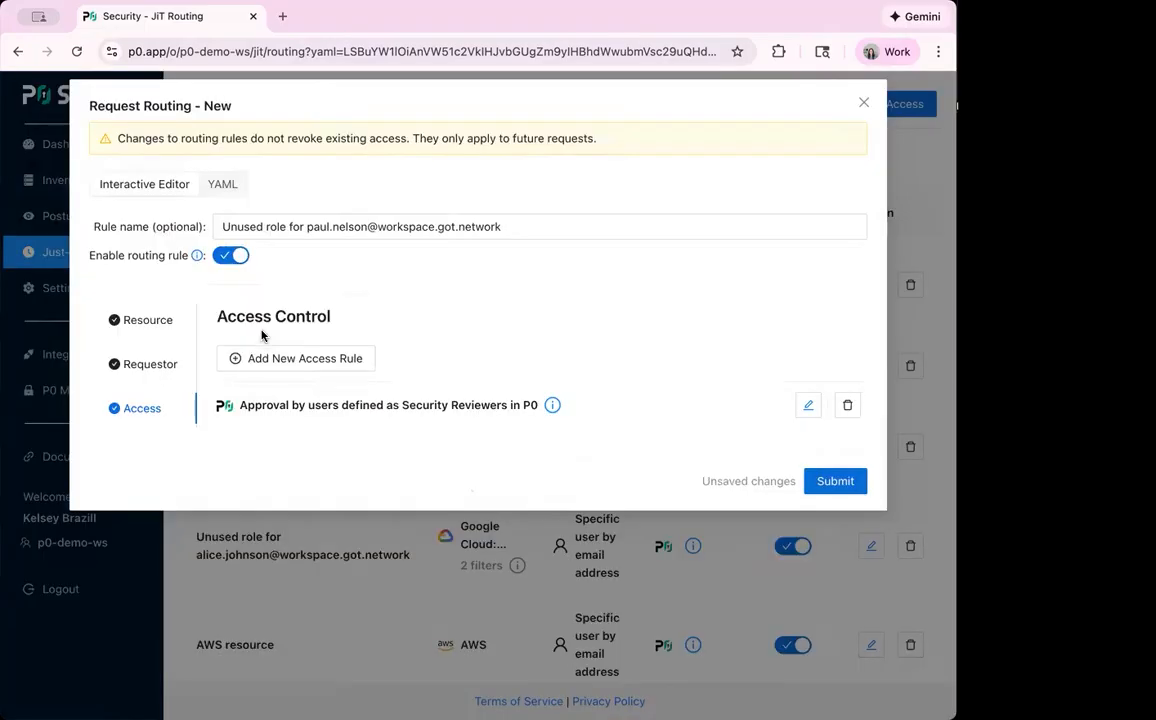
pyautogui.click(148, 320)
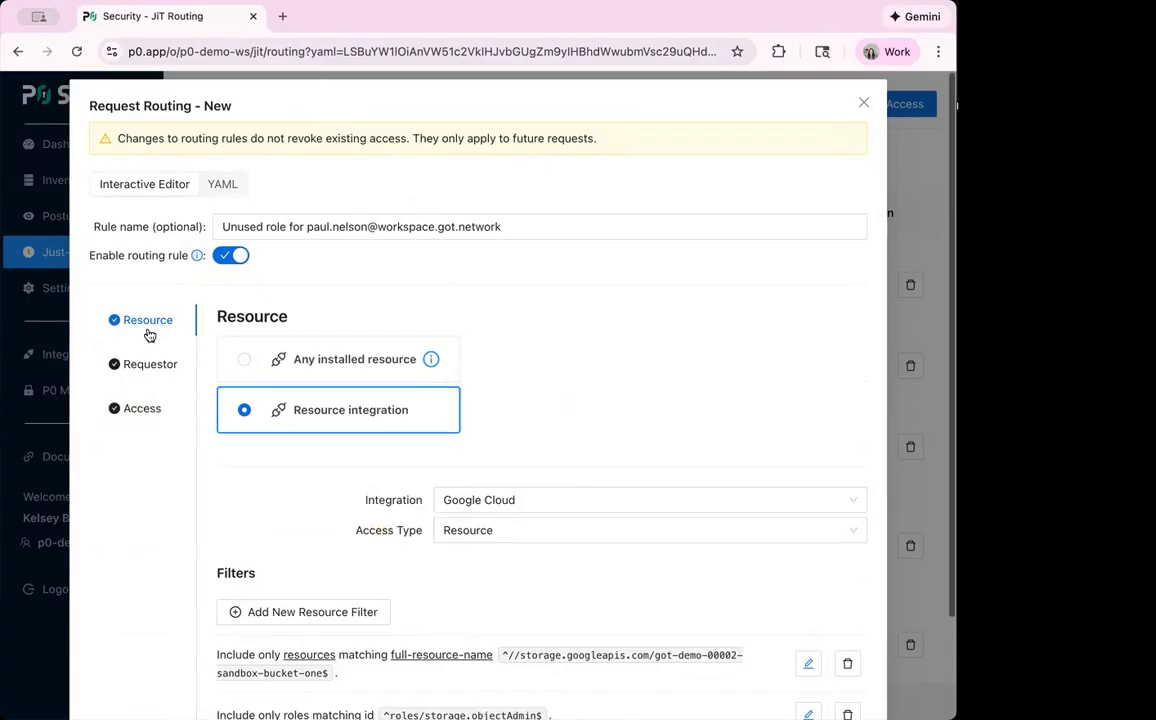
# Step: Try the identity provider group member option as the rule's requestor, and return to Specific user by email address
pyautogui.click(140, 372)
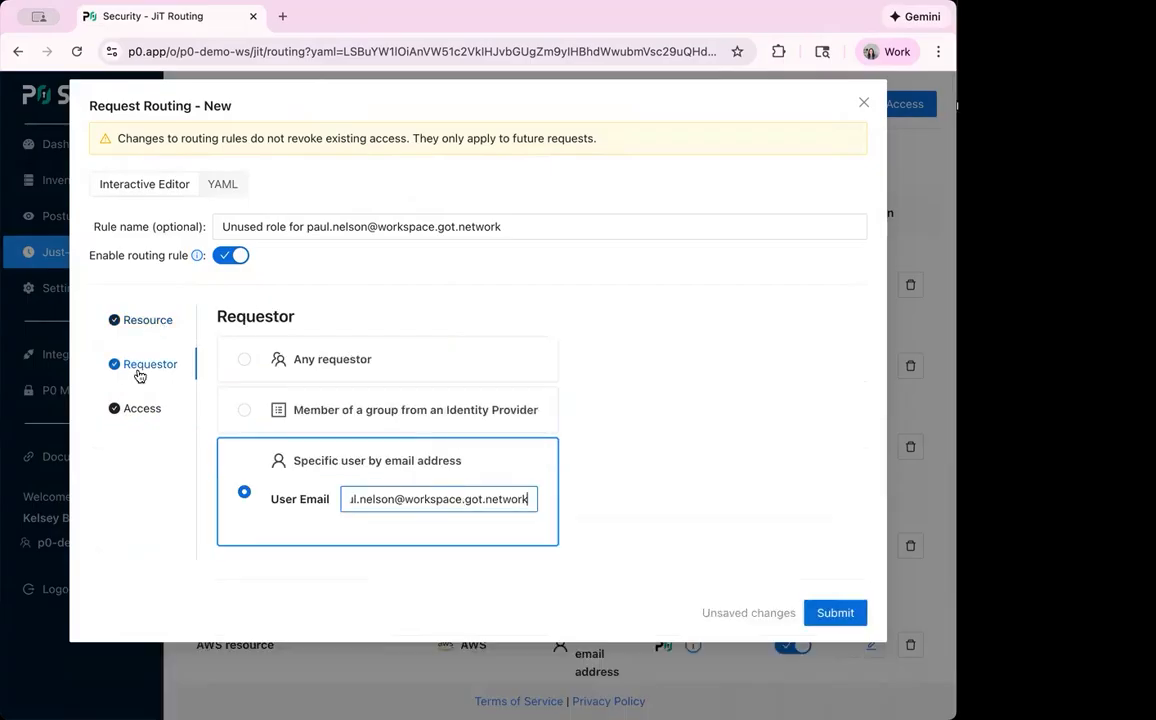
pyautogui.click(244, 410)
pyautogui.click(244, 495)
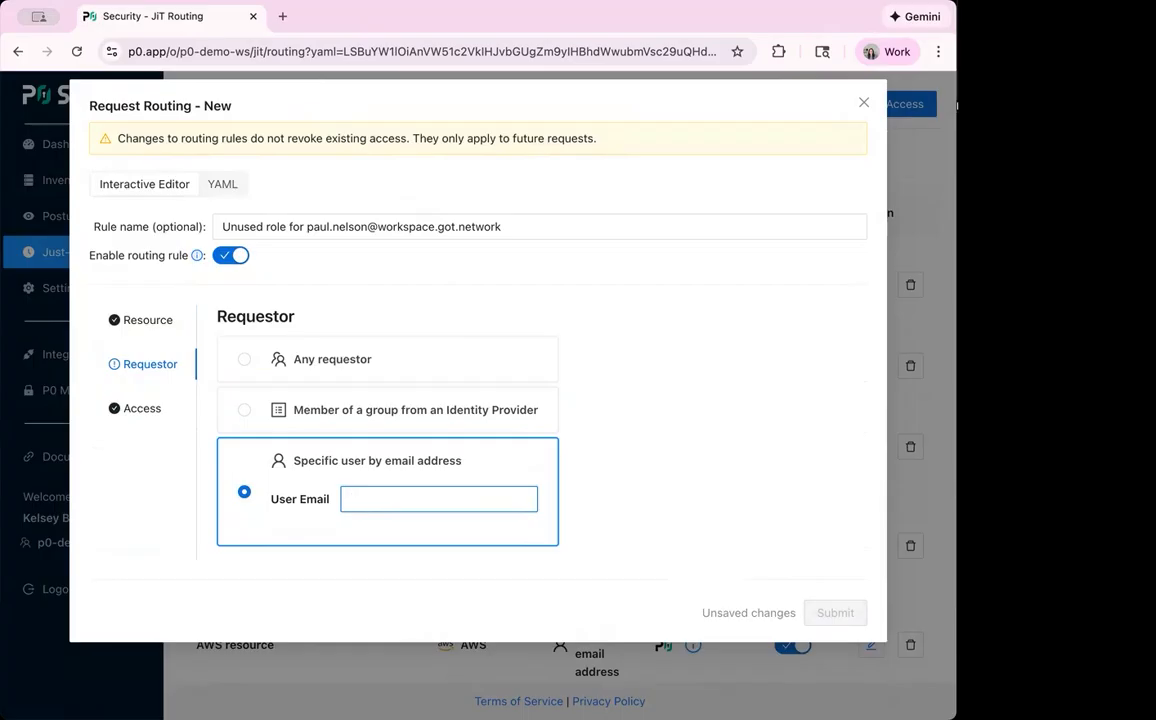
# Step: Add a new access rule to the routing rule with the approval option Automatically approved for on-call
pyautogui.click(146, 410)
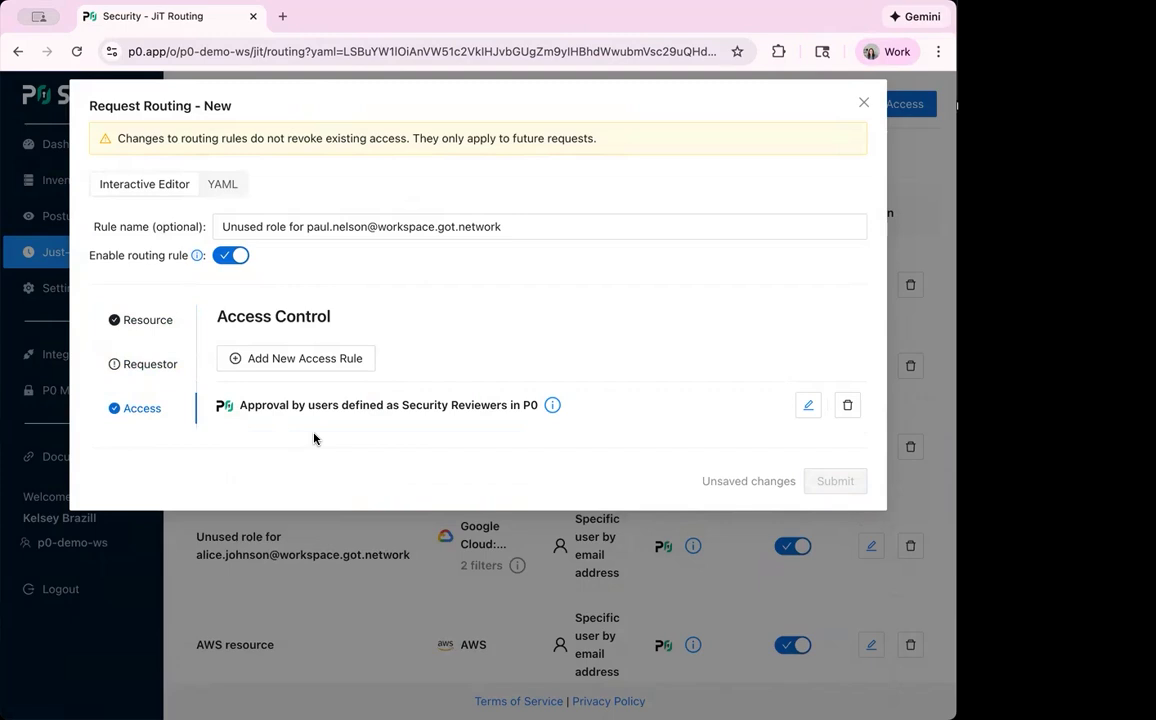
pyautogui.click(310, 359)
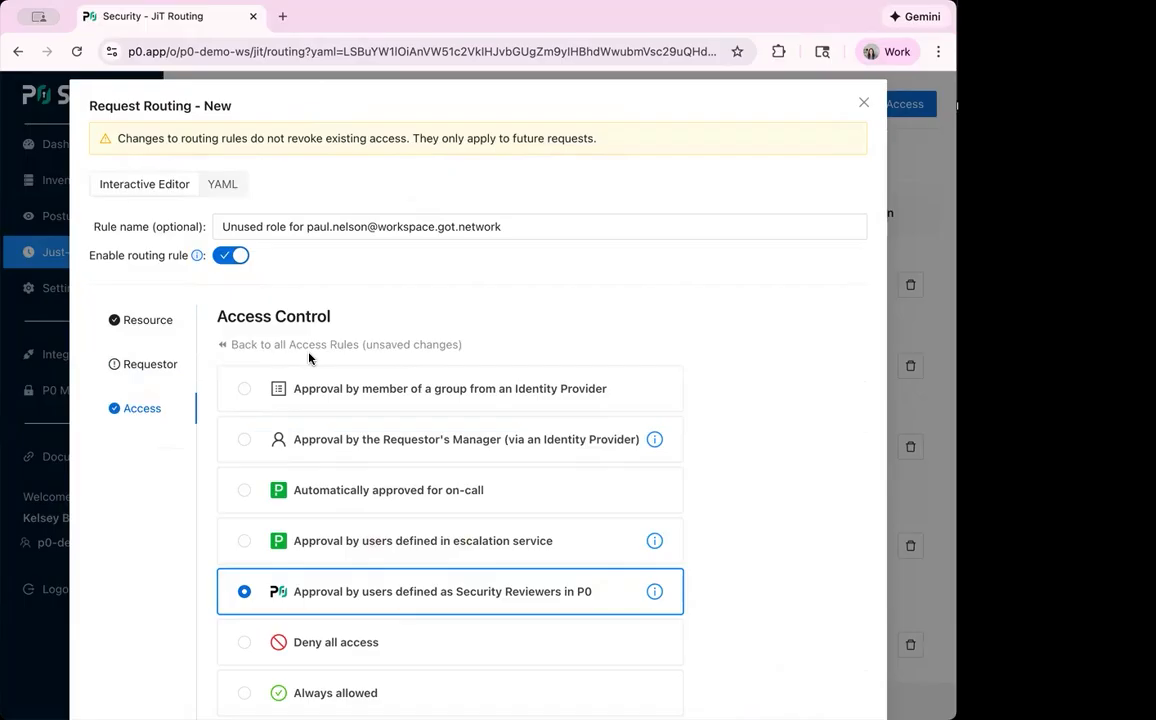
pyautogui.scroll(-2, 434, 542)
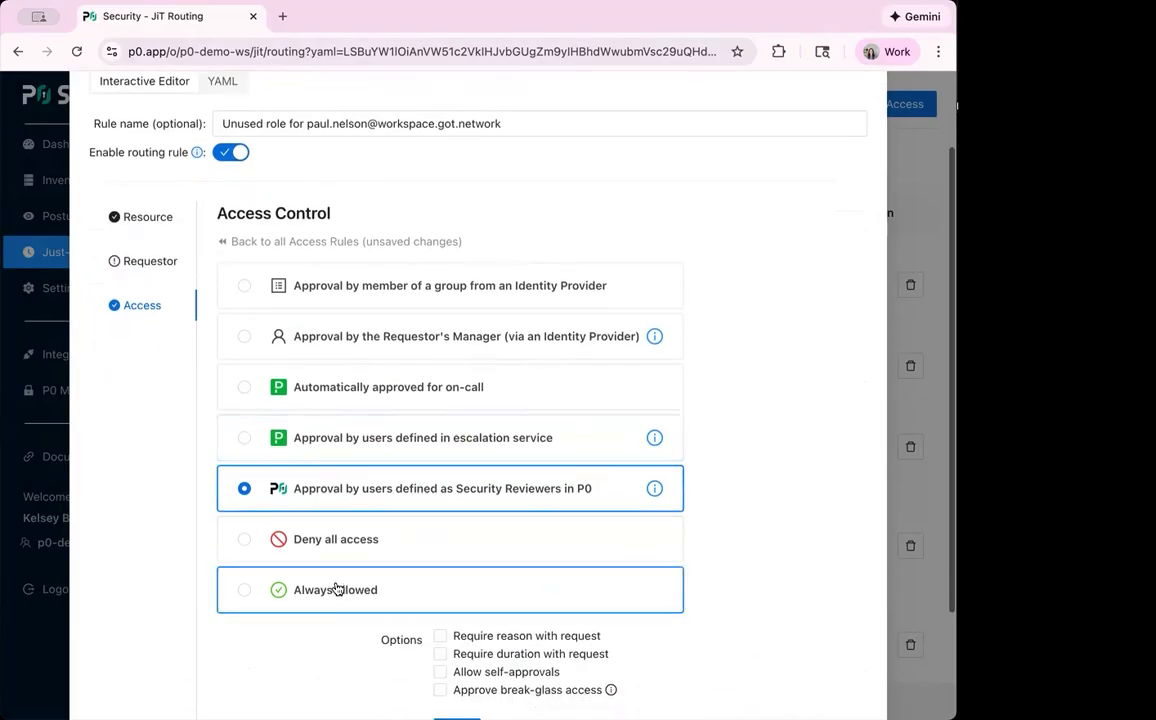
pyautogui.click(337, 591)
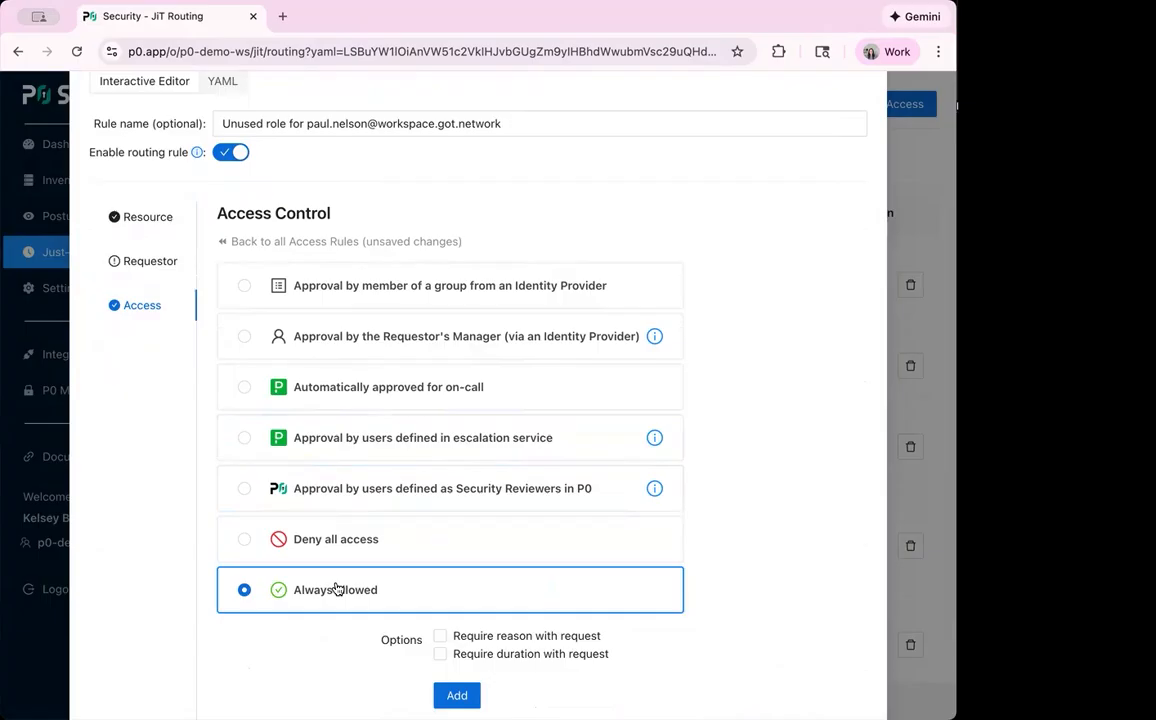
pyautogui.click(350, 494)
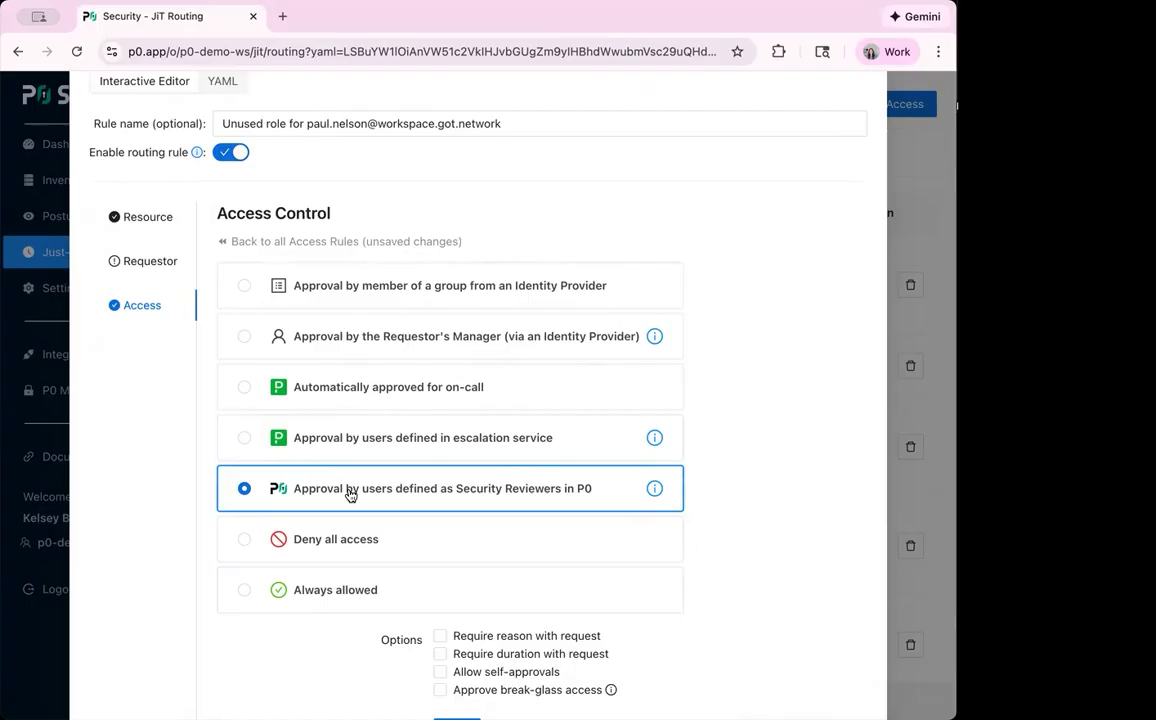
pyautogui.click(352, 393)
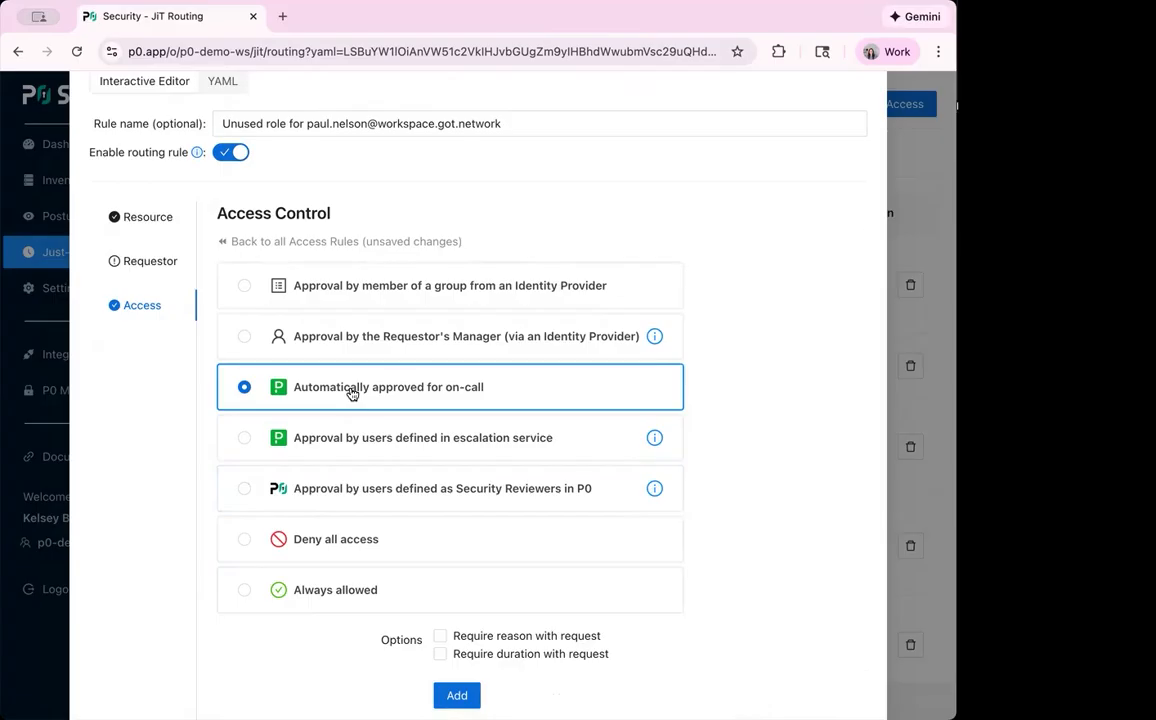
pyautogui.click(456, 696)
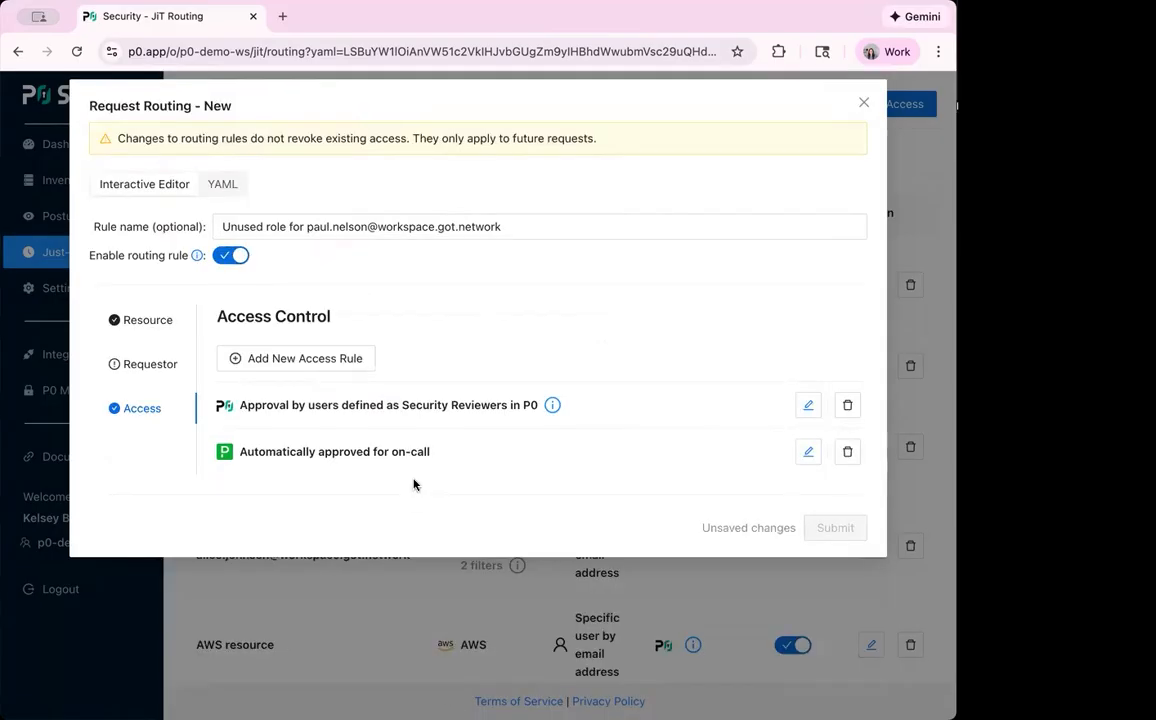